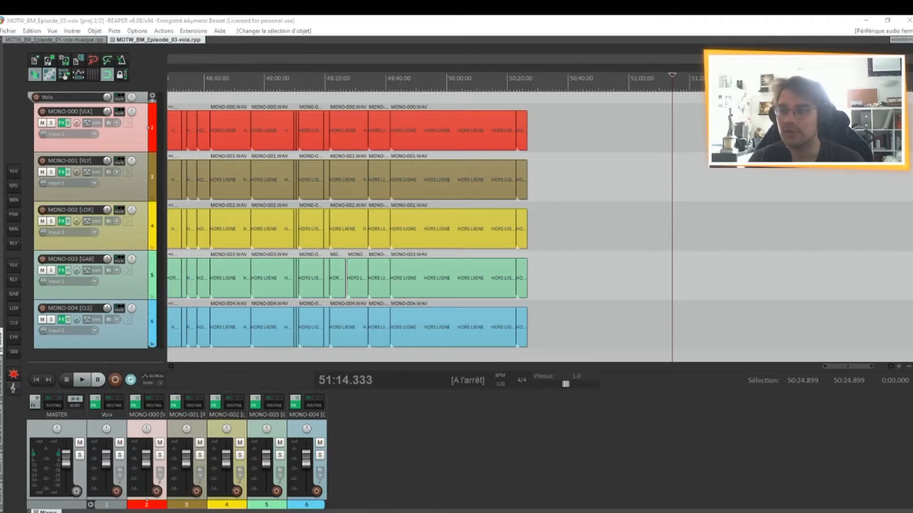
Step: Switch to the browser and look over the REAPER home page and its list of resources
{"action": "left_click_drag", "start_coordinate": [333, 16], "coordinate": [253, 18]}
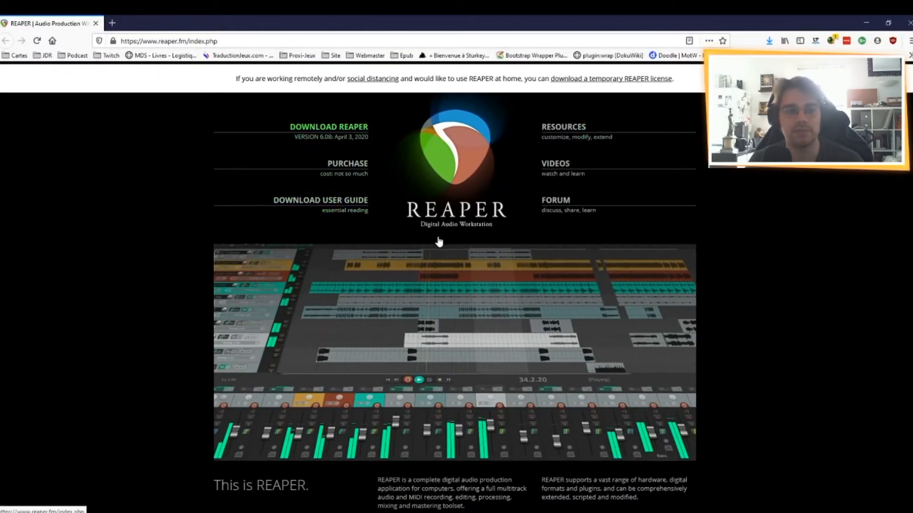
{"action": "scroll", "coordinate": [438, 241], "scroll_direction": "down", "scroll_amount": 8}
{"action": "scroll", "coordinate": [391, 289], "scroll_direction": "up", "scroll_amount": 8}
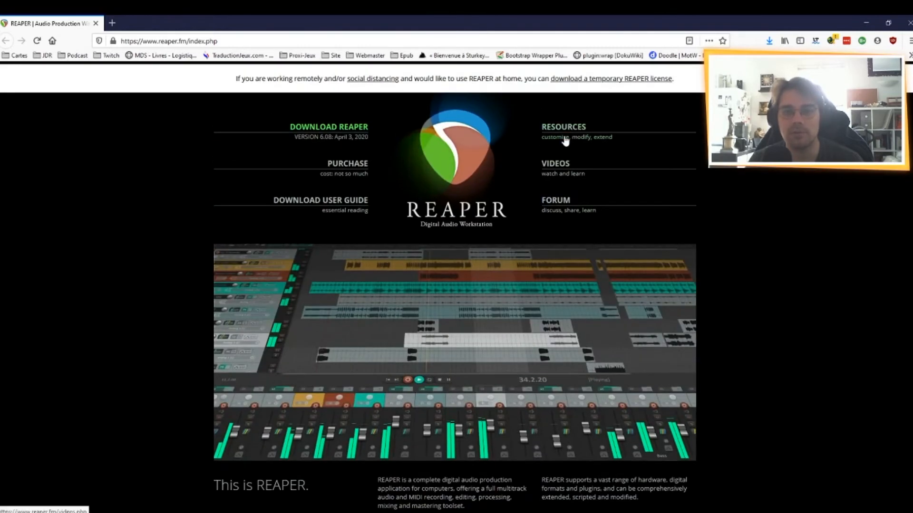
{"action": "mouse_move", "coordinate": [566, 140]}
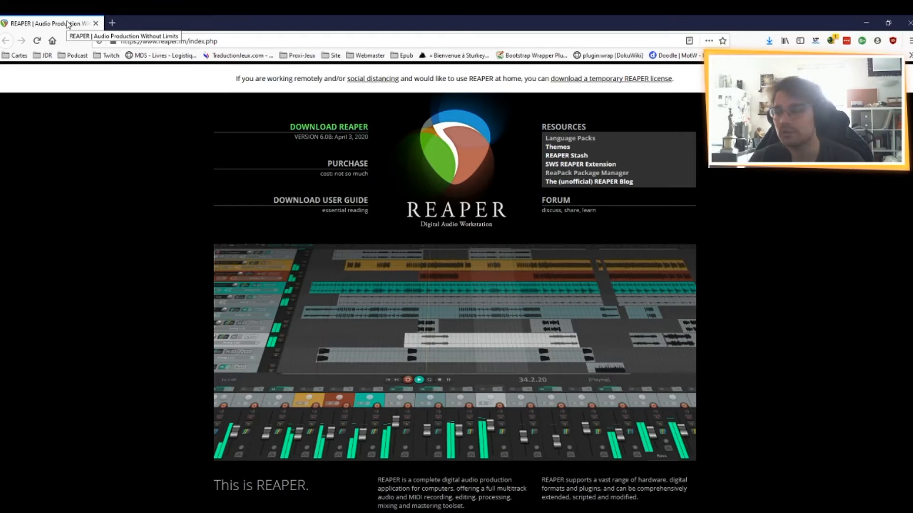
{"action": "middle_click", "coordinate": [69, 25]}
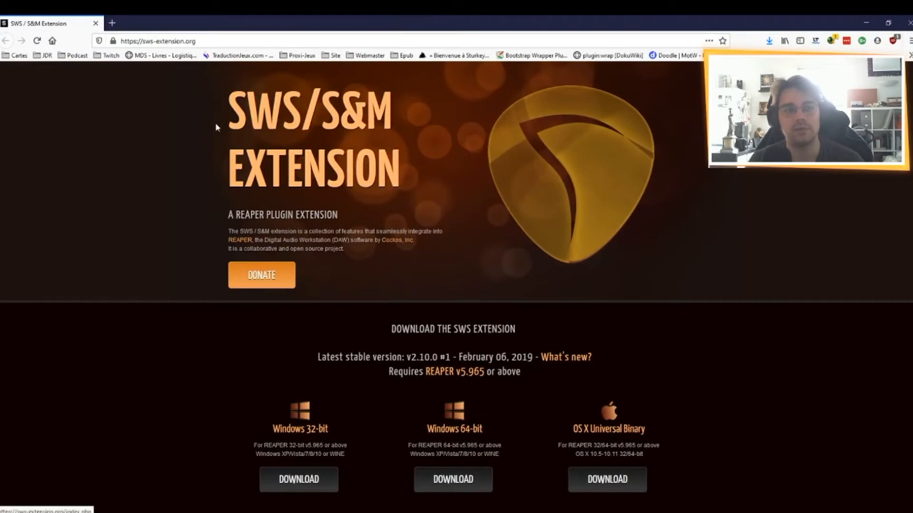
Step: Look over the SWS/S&M Extension page and its downloads for Windows and OS X
{"action": "scroll", "coordinate": [357, 219], "scroll_direction": "down", "scroll_amount": 3}
{"action": "scroll", "coordinate": [390, 223], "scroll_direction": "up", "scroll_amount": 3}
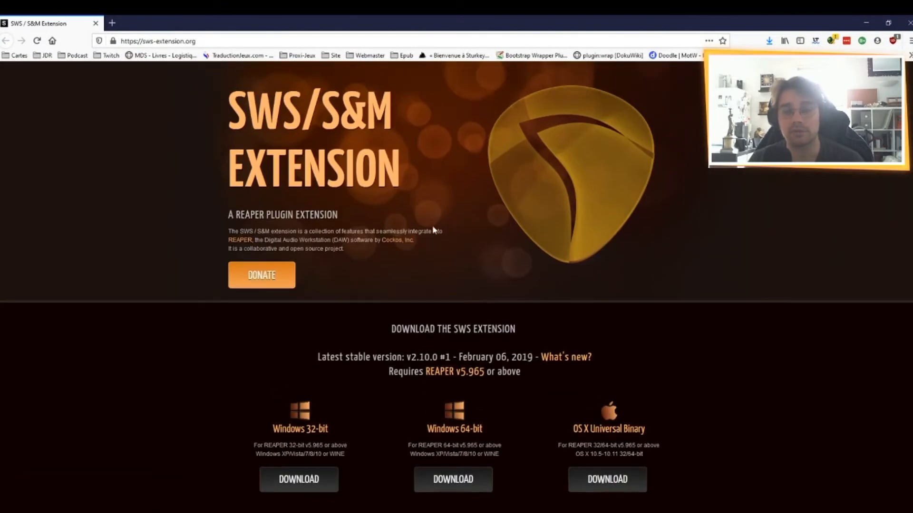
{"action": "scroll", "coordinate": [432, 225], "scroll_direction": "down", "scroll_amount": 3}
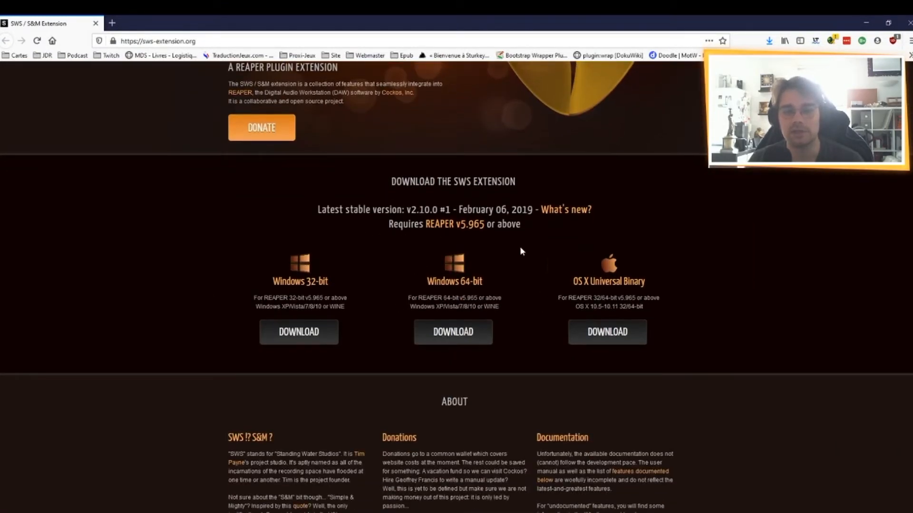
{"action": "scroll", "coordinate": [506, 244], "scroll_direction": "up", "scroll_amount": 3}
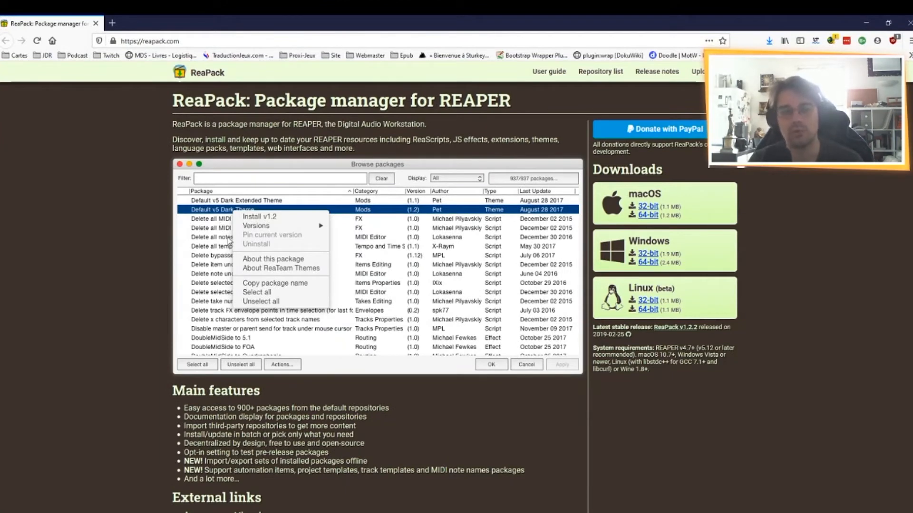
Step: Look over the ReaPack page's main features, external links and downloads
{"action": "scroll", "coordinate": [344, 269], "scroll_direction": "down", "scroll_amount": 3}
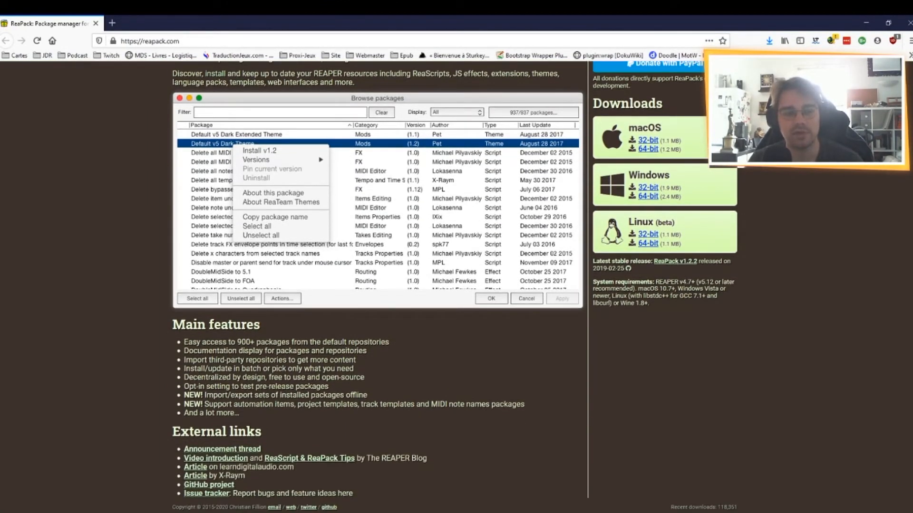
{"action": "scroll", "coordinate": [430, 309], "scroll_direction": "up", "scroll_amount": 3}
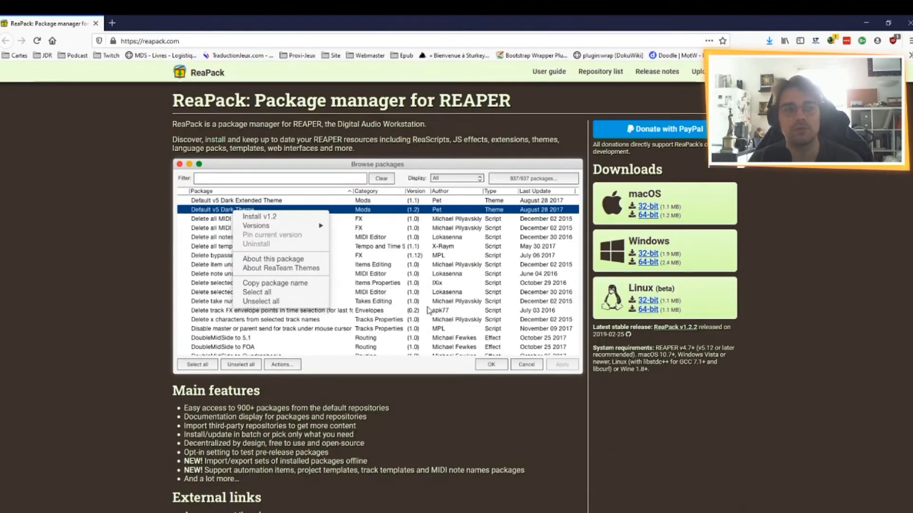
{"action": "scroll", "coordinate": [347, 393], "scroll_direction": "down", "scroll_amount": 3}
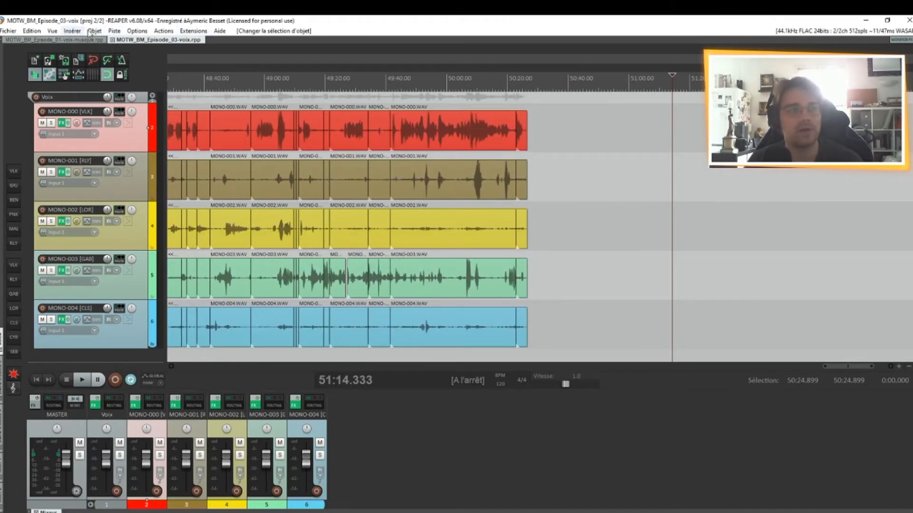
Step: Switch back to REAPER, open its preferences and review the project loading, saving and timestamped backup settings
{"action": "left_click", "coordinate": [137, 31]}
{"action": "left_click", "coordinate": [157, 391]}
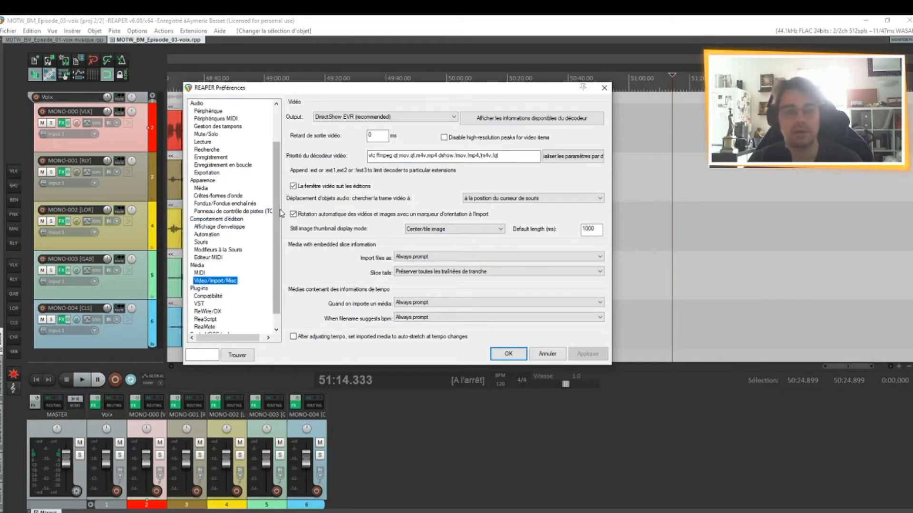
{"action": "scroll", "coordinate": [276, 214], "scroll_direction": "up", "scroll_amount": 2}
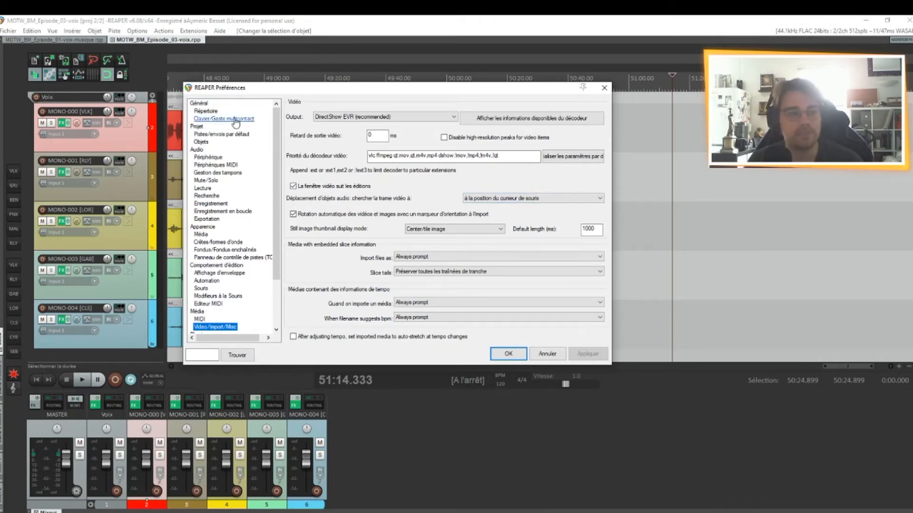
{"action": "left_click", "coordinate": [201, 127]}
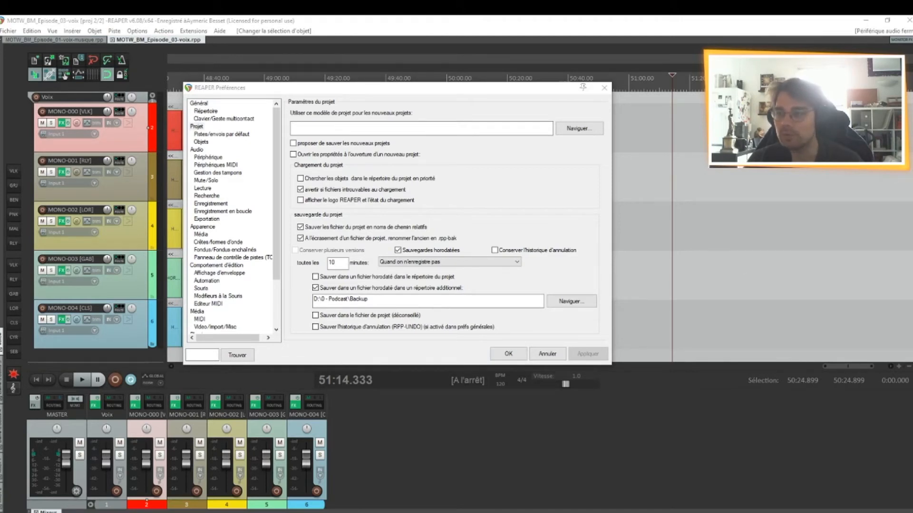
{"action": "left_click", "coordinate": [518, 98]}
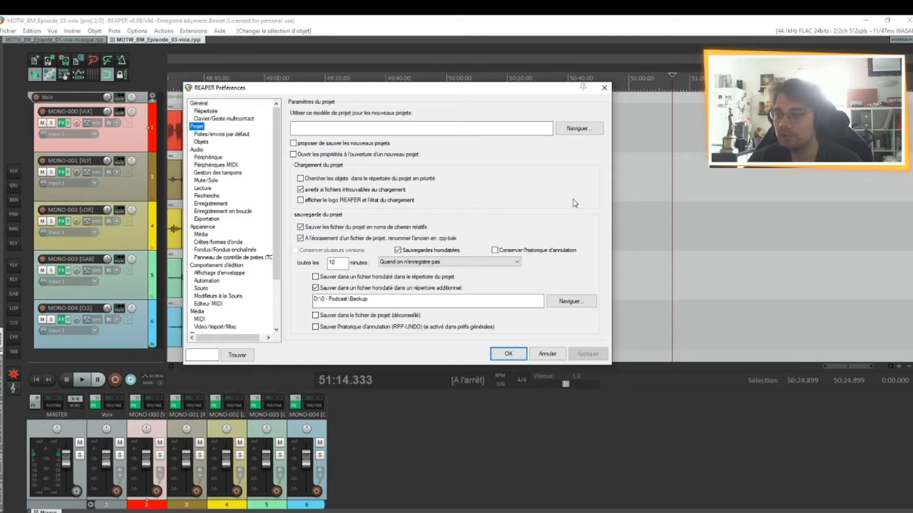
{"action": "key", "text": "Down"}
{"action": "left_click", "coordinate": [198, 127]}
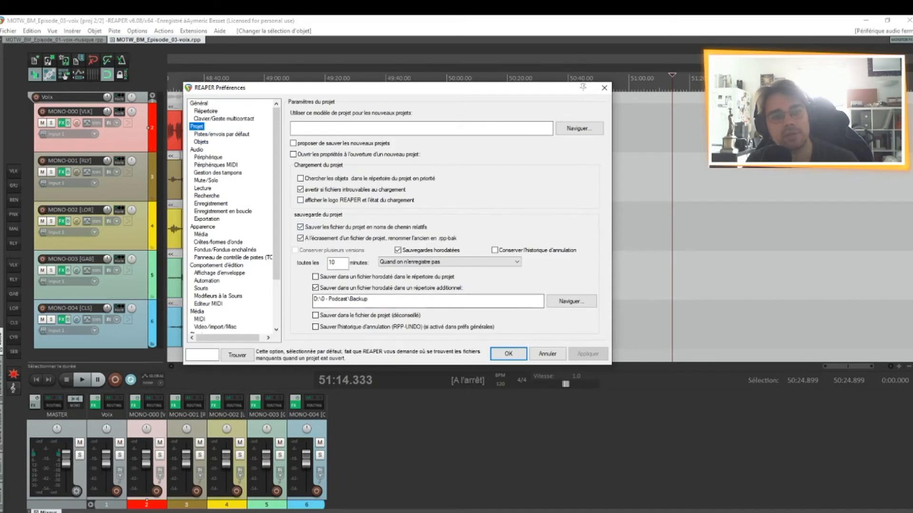
Step: Review the default item settings and the audio device settings in the preferences
{"action": "left_click", "coordinate": [200, 142]}
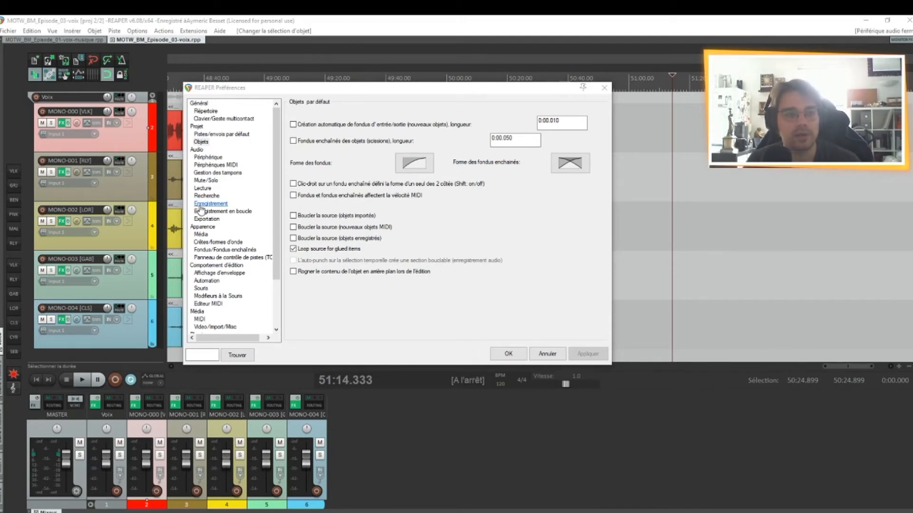
{"action": "left_click", "coordinate": [202, 160]}
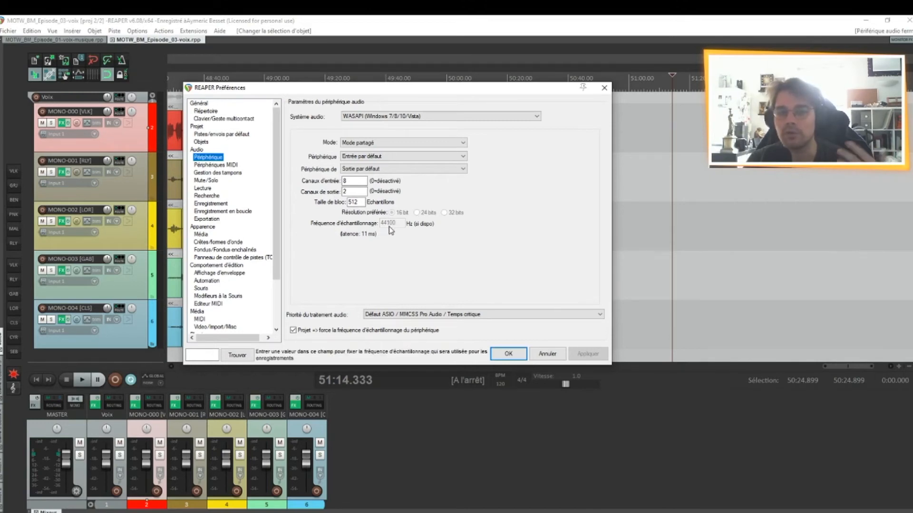
{"action": "left_click", "coordinate": [912, 287]}
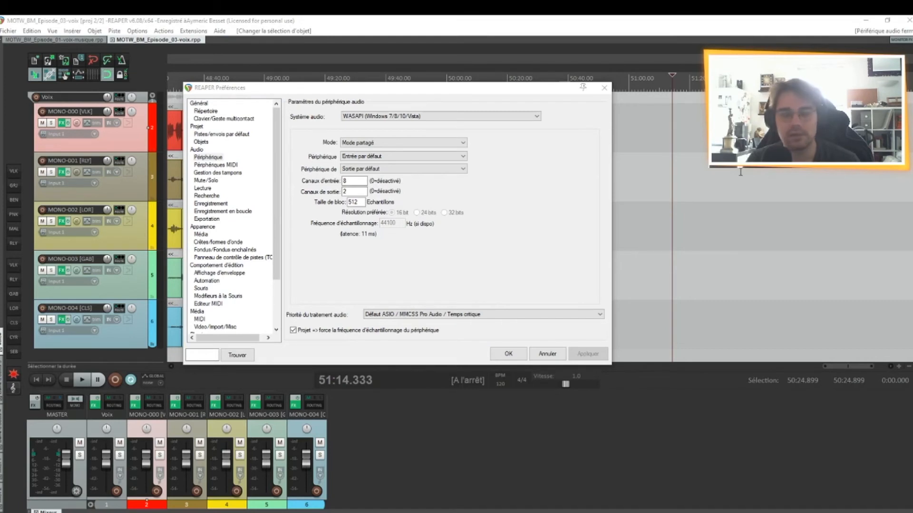
{"action": "left_click", "coordinate": [273, 166]}
Step: Look through the mouse modifier contexts and show the arrange view's (Vue d'arrangement) right-drag behaviours
{"action": "left_click", "coordinate": [224, 266]}
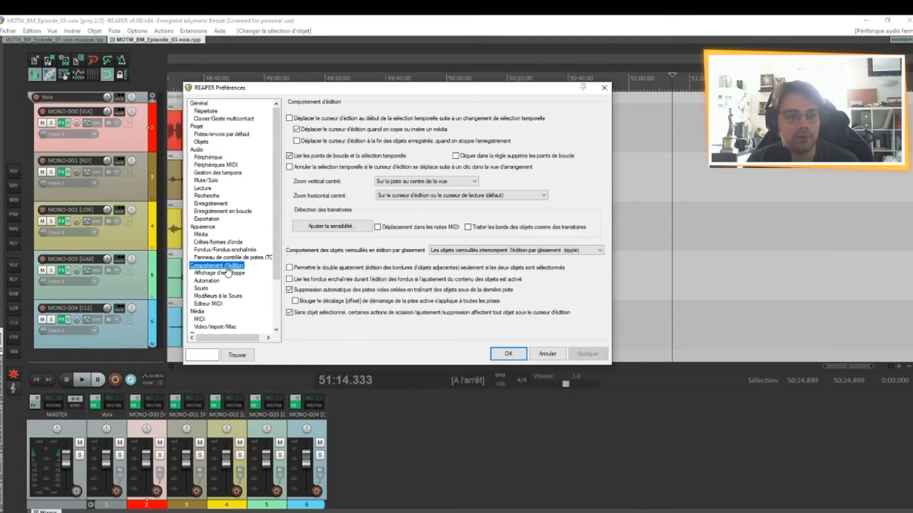
{"action": "left_click", "coordinate": [218, 295]}
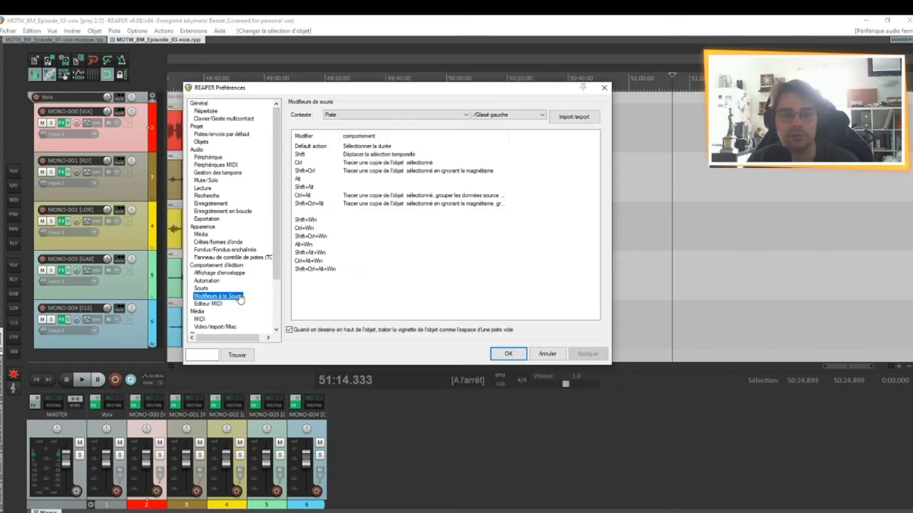
{"action": "left_click", "coordinate": [404, 114]}
{"action": "scroll", "coordinate": [461, 172], "scroll_direction": "up", "scroll_amount": 1}
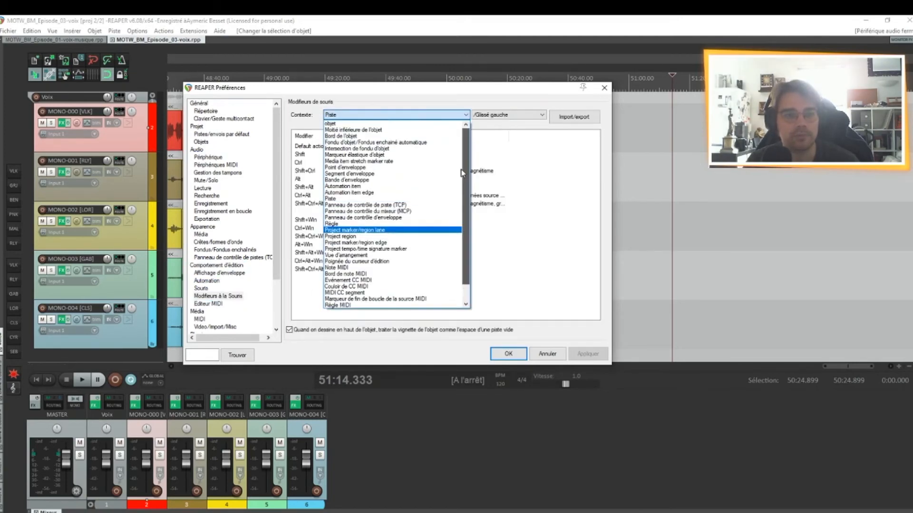
{"action": "scroll", "coordinate": [454, 187], "scroll_direction": "down", "scroll_amount": 1}
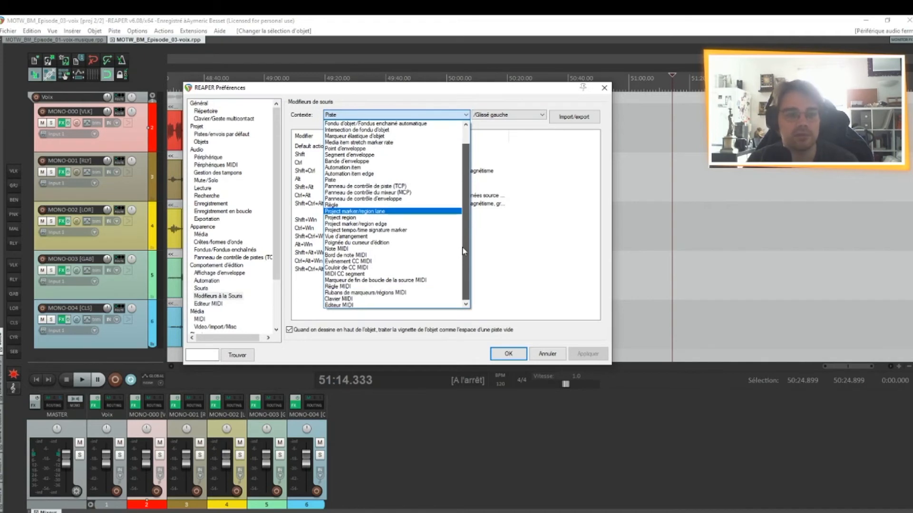
{"action": "scroll", "coordinate": [455, 167], "scroll_direction": "up", "scroll_amount": 1}
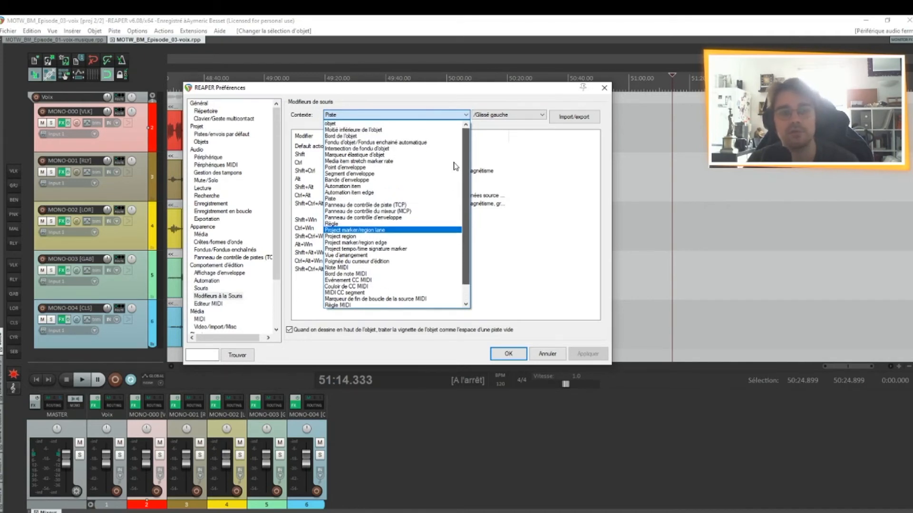
{"action": "left_click", "coordinate": [344, 256]}
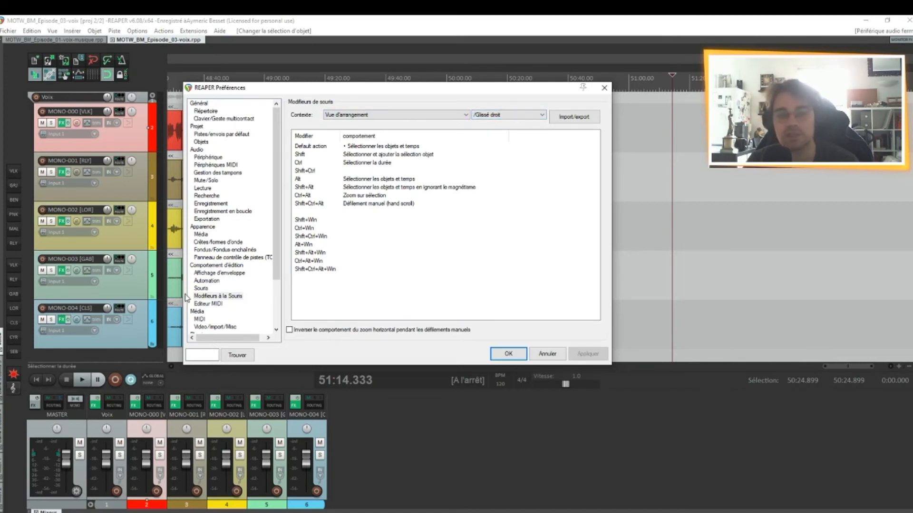
{"action": "left_click", "coordinate": [843, 253]}
{"action": "right_click", "coordinate": [862, 278]}
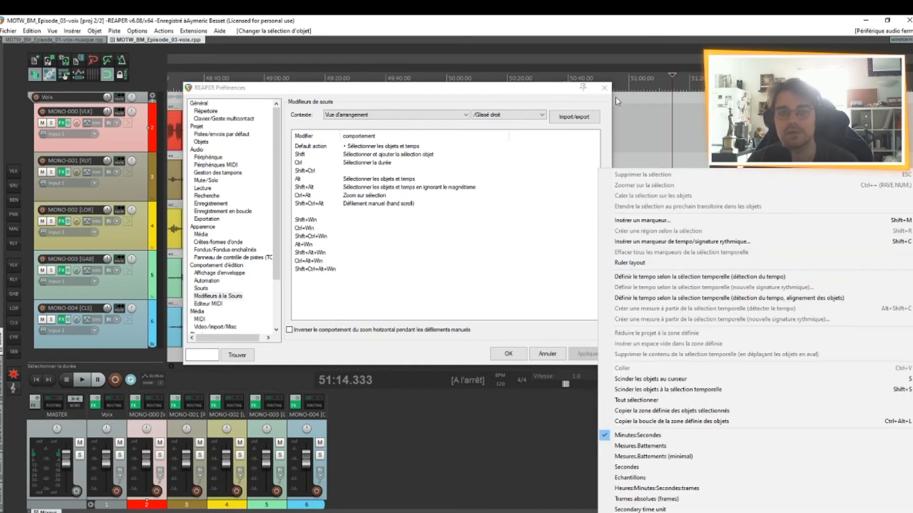
{"action": "left_click", "coordinate": [598, 47]}
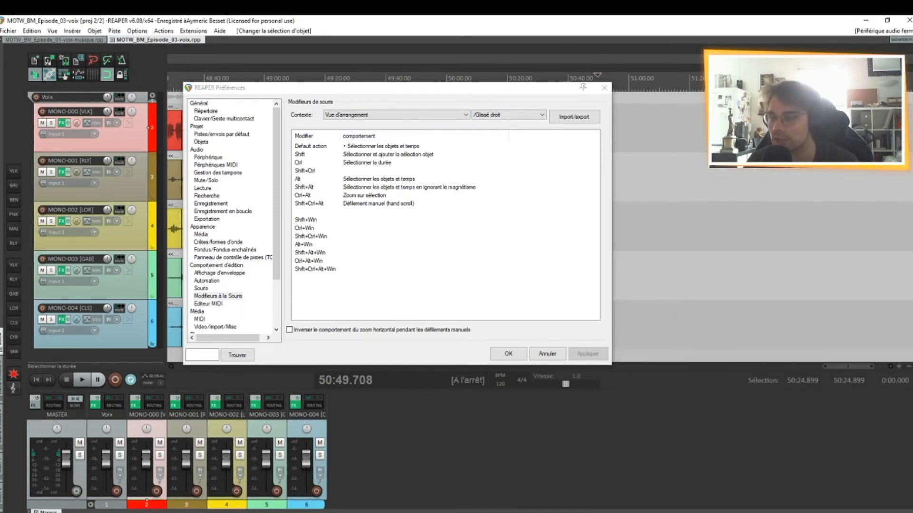
Step: Check the item marquee selection options for the default right-drag action, and close the preferences
{"action": "left_click", "coordinate": [370, 147]}
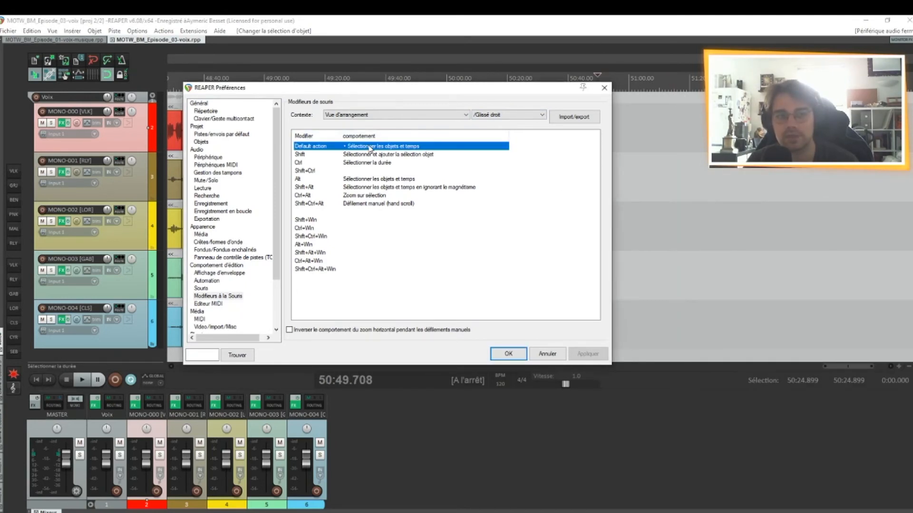
{"action": "left_click", "coordinate": [407, 147]}
{"action": "mouse_move", "coordinate": [403, 169]}
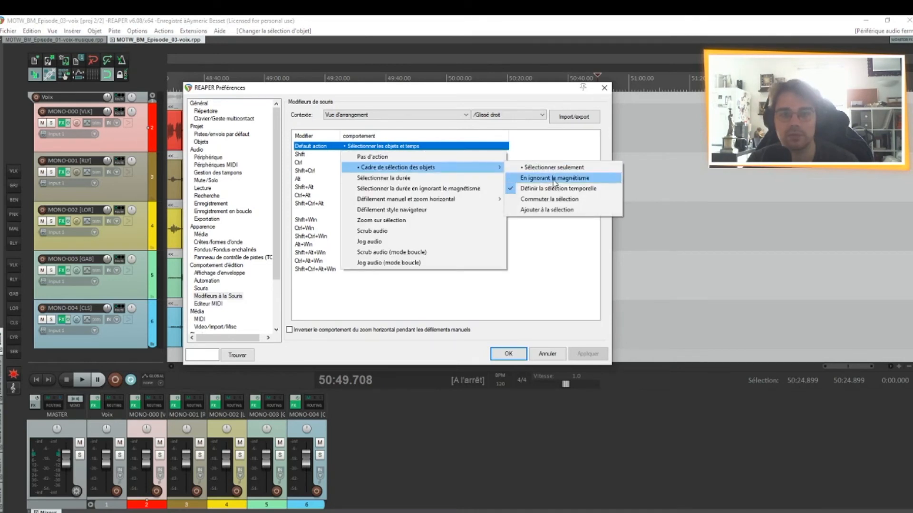
{"action": "left_click", "coordinate": [527, 96]}
{"action": "left_click", "coordinate": [604, 88]}
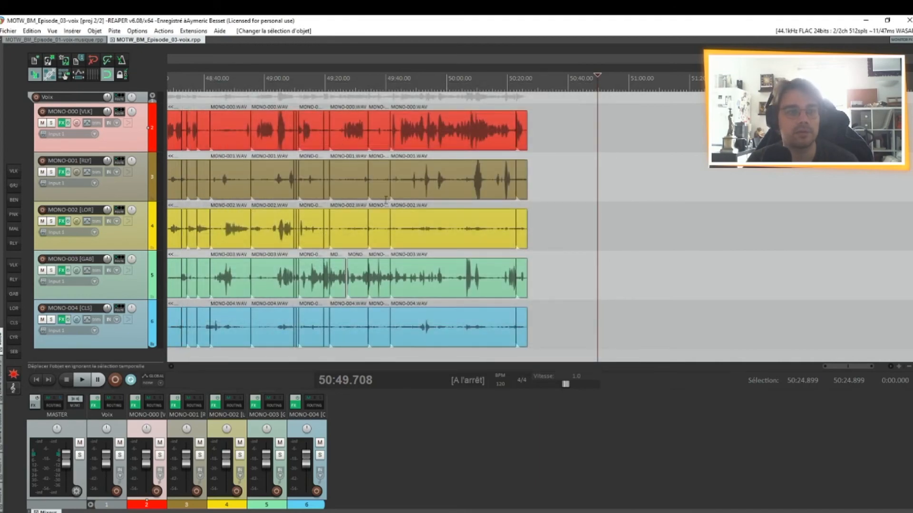
Step: Marquee-select items on the MONO-003 and MONO-004 tracks together with a time range of about 48 s, and clear both selections
{"action": "right_click", "coordinate": [374, 138]}
{"action": "left_click_drag", "start_coordinate": [292, 98], "coordinate": [458, 300]}
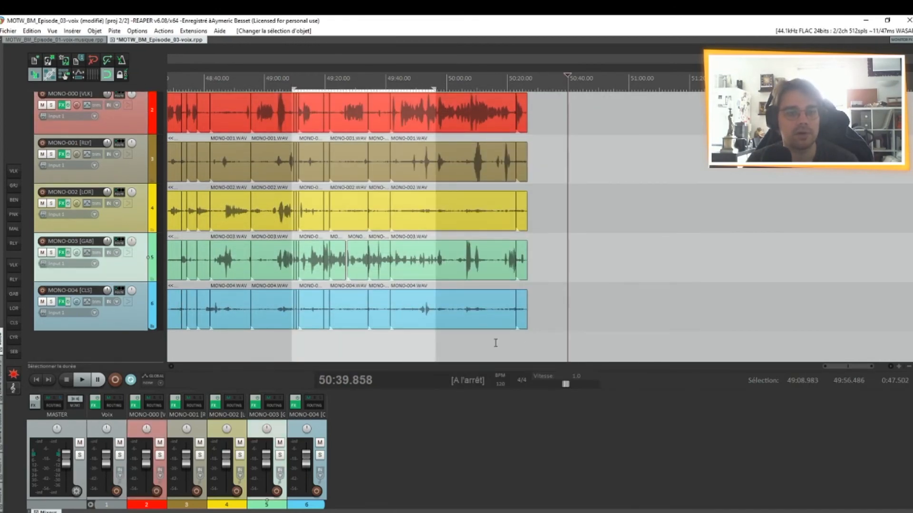
{"action": "left_click_drag", "start_coordinate": [483, 346], "coordinate": [336, 234]}
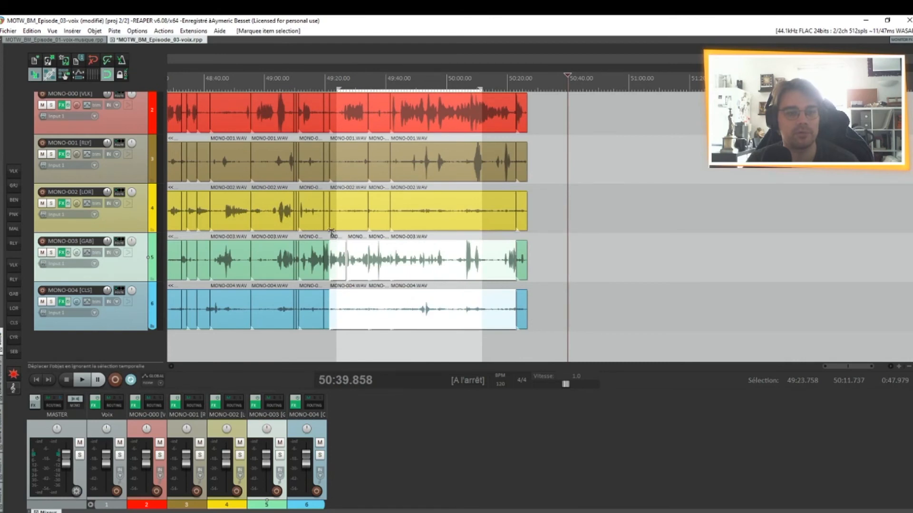
{"action": "left_click", "coordinate": [571, 311]}
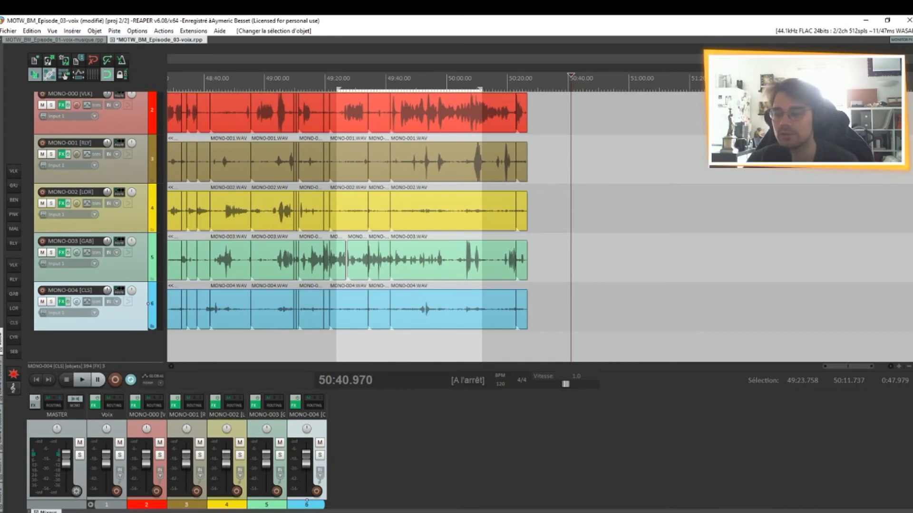
{"action": "left_click", "coordinate": [556, 168]}
{"action": "scroll", "coordinate": [523, 181], "scroll_direction": "down", "scroll_amount": 2}
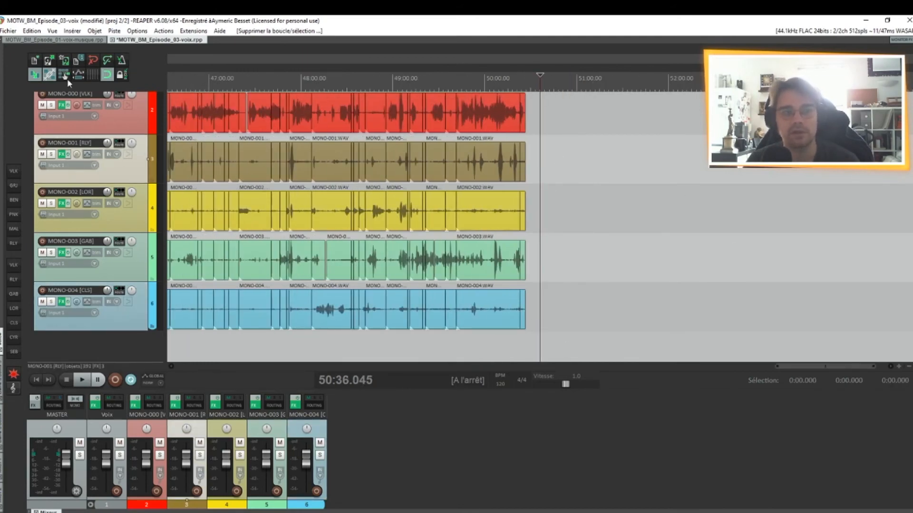
{"action": "scroll", "coordinate": [369, 342], "scroll_direction": "up", "scroll_amount": 1}
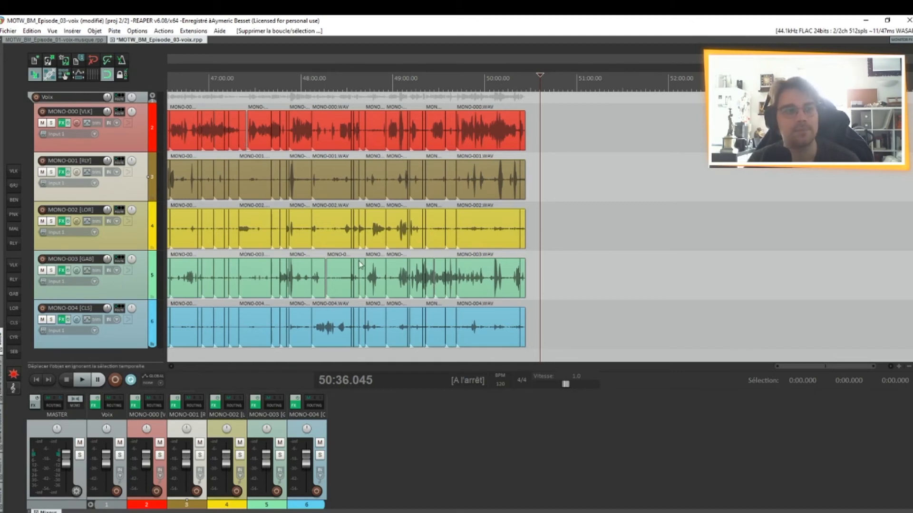
Step: Try out the grid and snapping options while nudging the last item on the MONO-000 track
{"action": "left_click", "coordinate": [93, 75]}
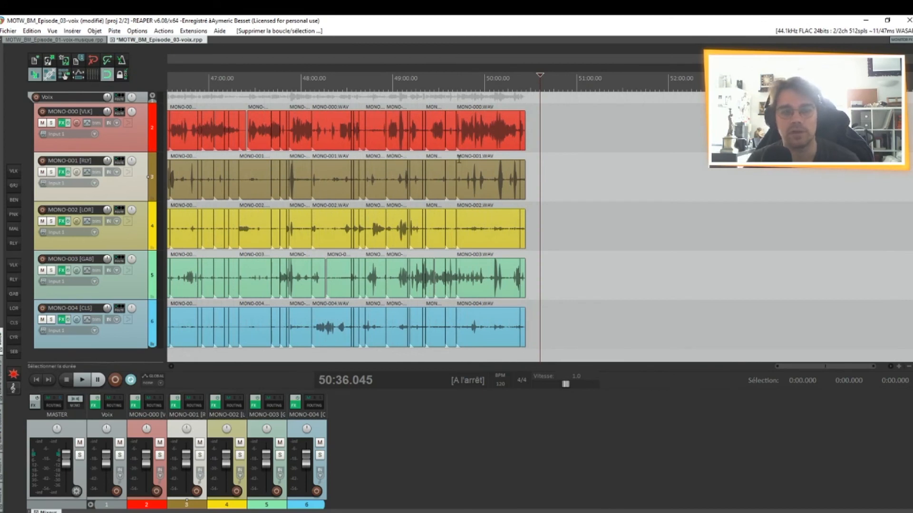
{"action": "left_click", "coordinate": [496, 133]}
{"action": "mouse_move", "coordinate": [524, 132]}
{"action": "left_mouse_down"}
{"action": "mouse_move", "coordinate": [580, 129]}
{"action": "mouse_move", "coordinate": [516, 123]}
{"action": "mouse_move", "coordinate": [548, 127]}
{"action": "mouse_move", "coordinate": [525, 127]}
{"action": "left_mouse_up"}
{"action": "left_click", "coordinate": [107, 75]}
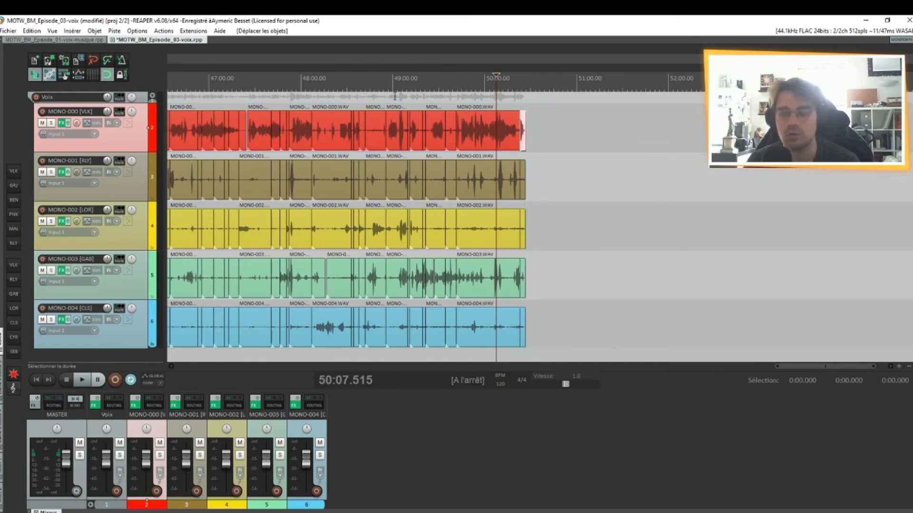
Step: Examine the cut clips around 47:23 and in the first 20 minutes, and place the edit cursor at about 8:11
{"action": "key", "text": "alt+Tab"}
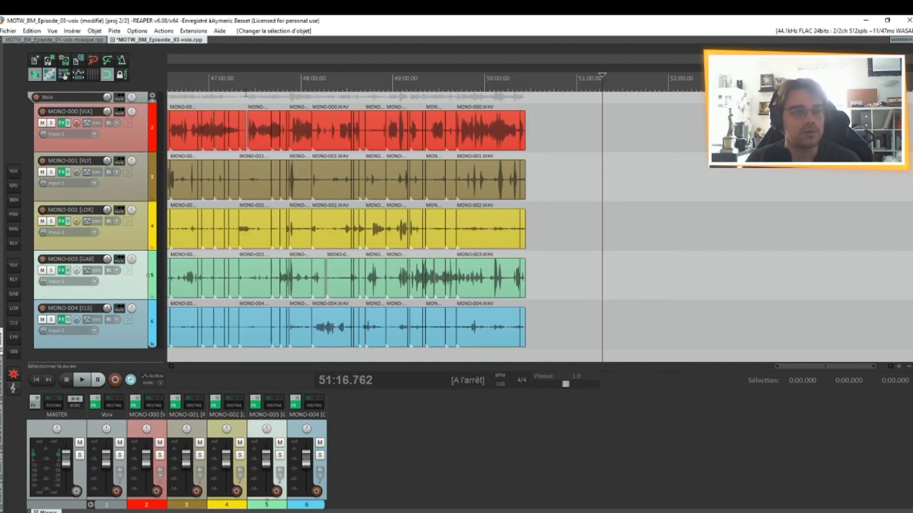
{"action": "left_click", "coordinate": [245, 82]}
{"action": "scroll", "coordinate": [375, 160], "scroll_direction": "up", "scroll_amount": 5}
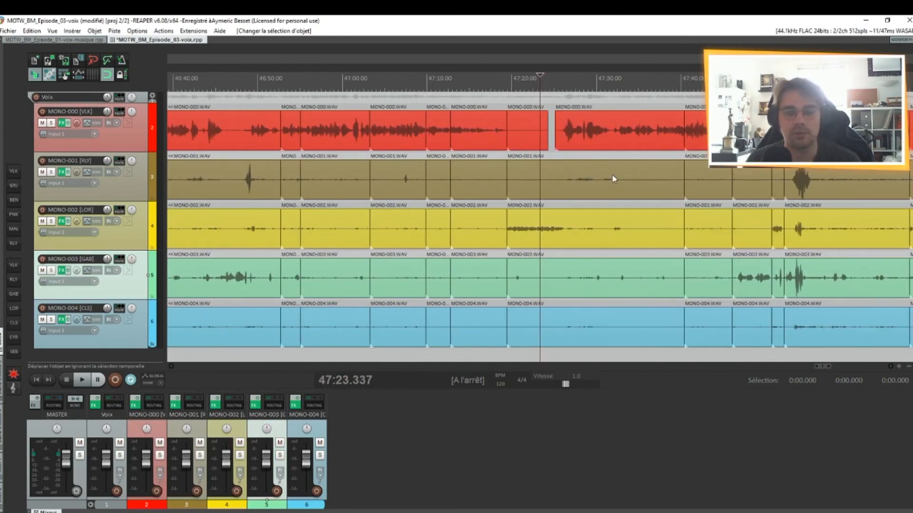
{"action": "scroll", "coordinate": [611, 178], "scroll_direction": "down", "scroll_amount": 5}
{"action": "left_click_drag", "start_coordinate": [557, 366], "coordinate": [224, 362]}
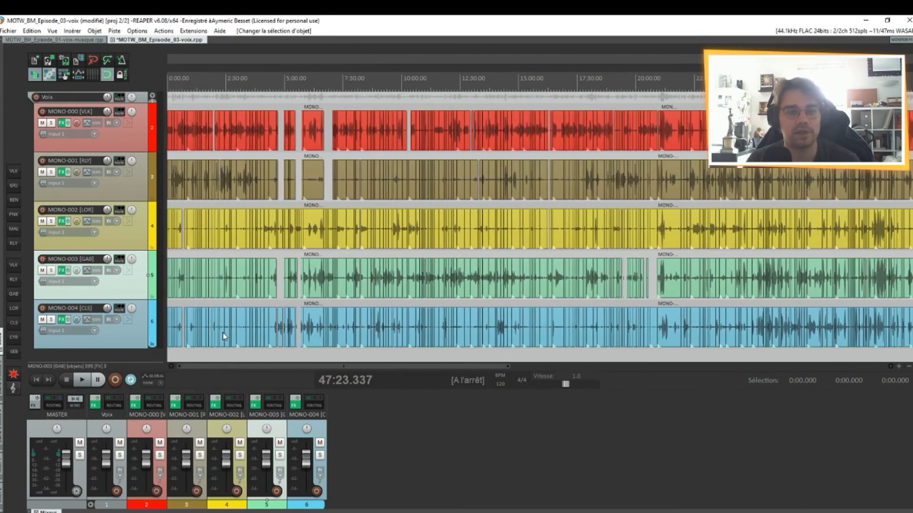
{"action": "left_click", "coordinate": [360, 79]}
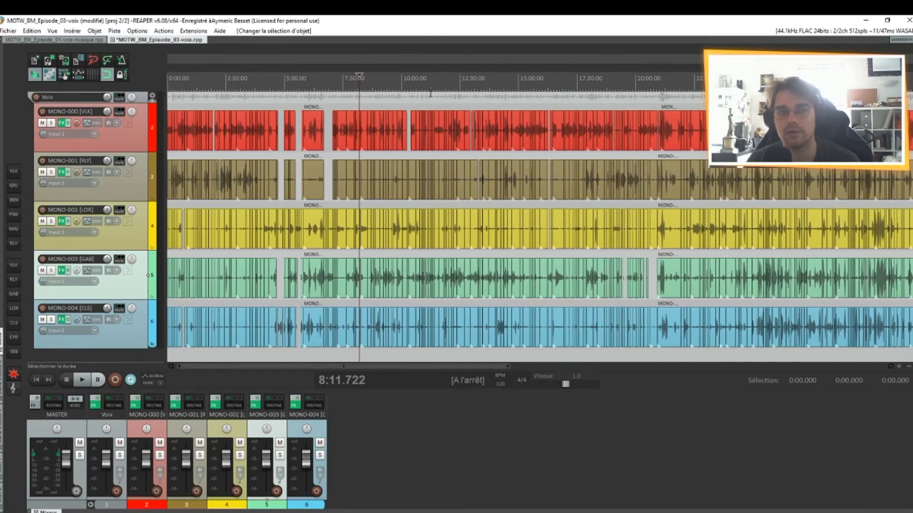